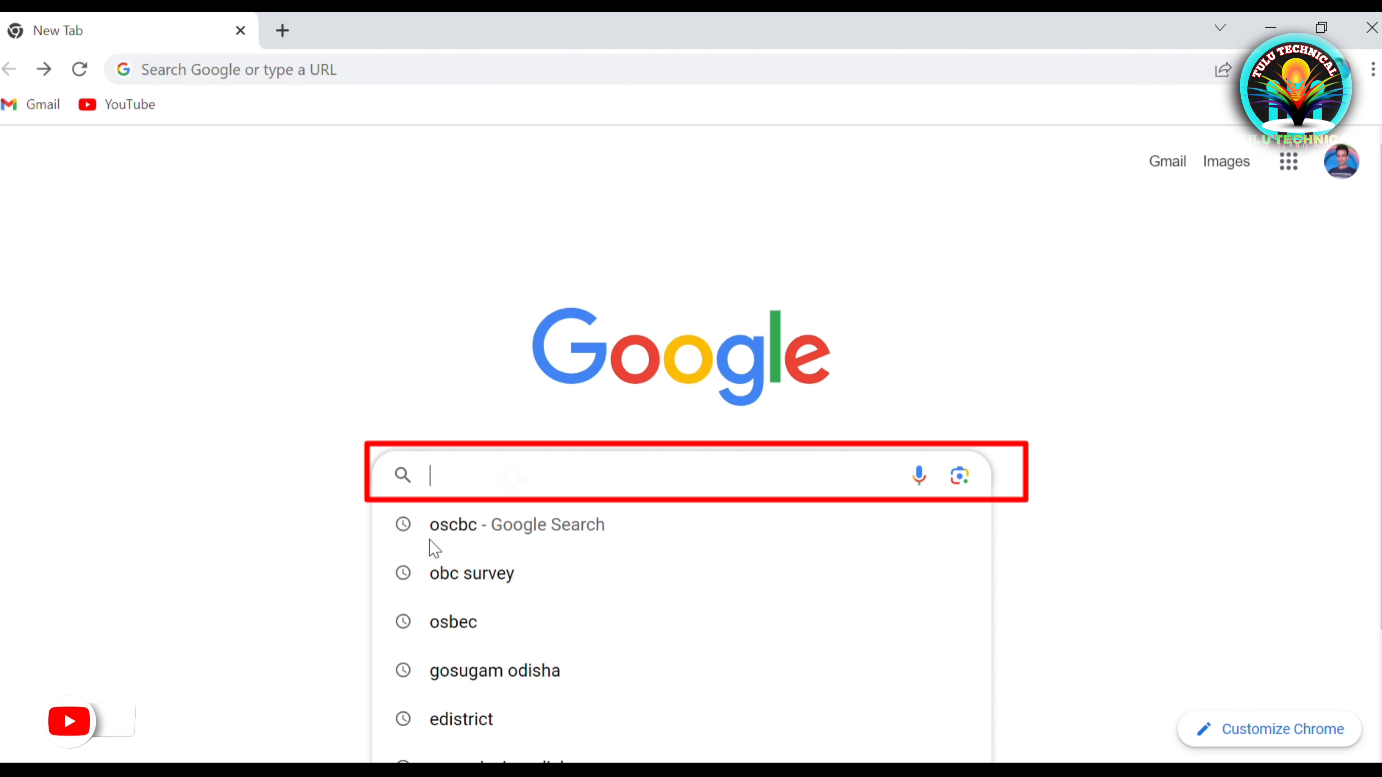
# Search Google for oscbc, go to the OSCBC website and open its Objection Invitation form
pyautogui.click(508, 535)
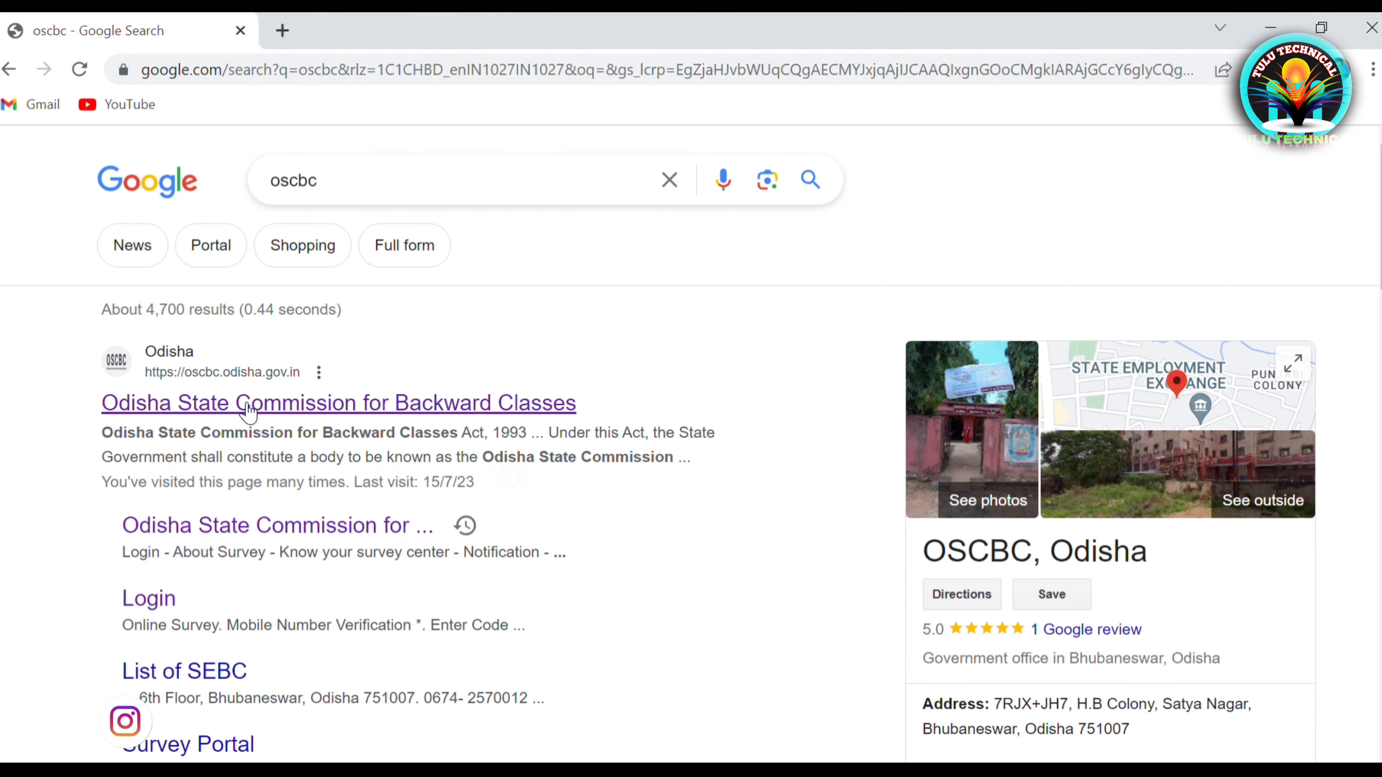
pyautogui.click(238, 412)
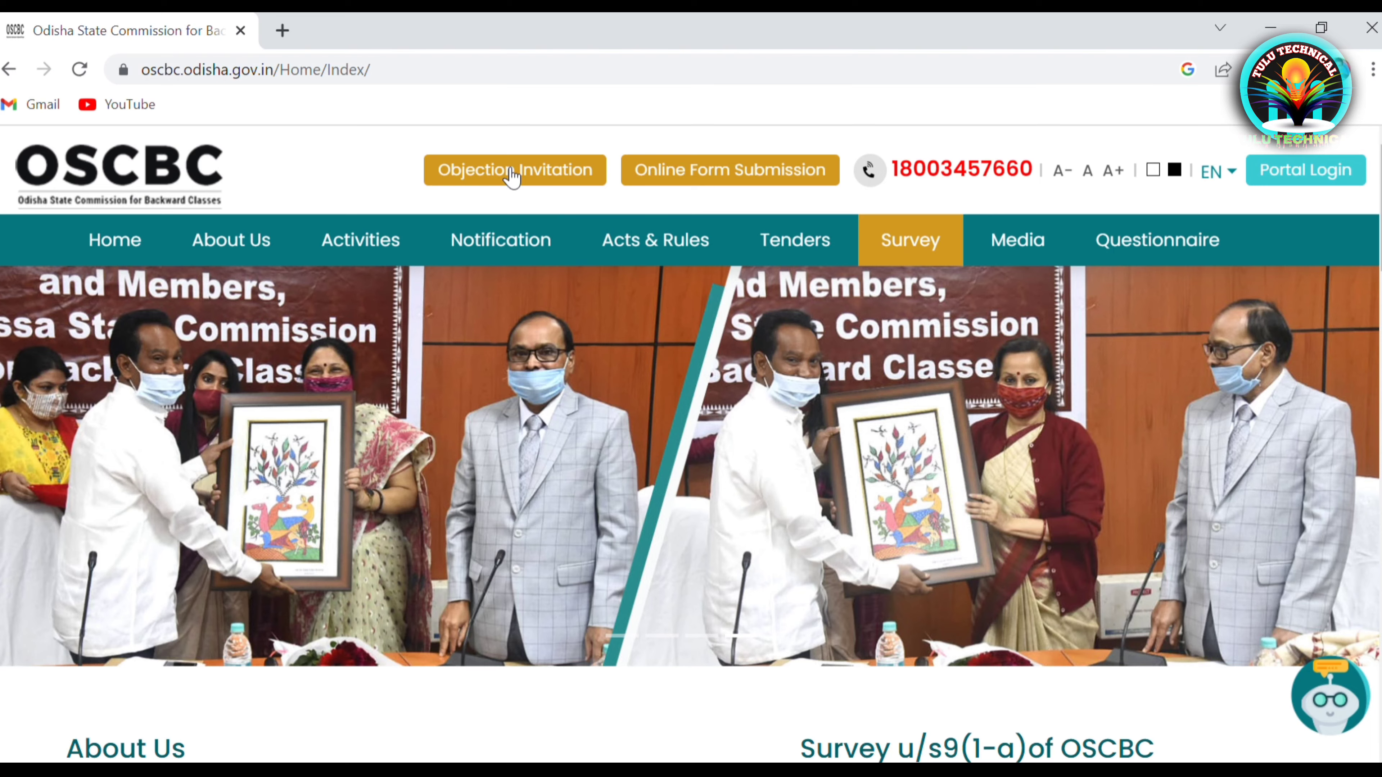
pyautogui.click(511, 176)
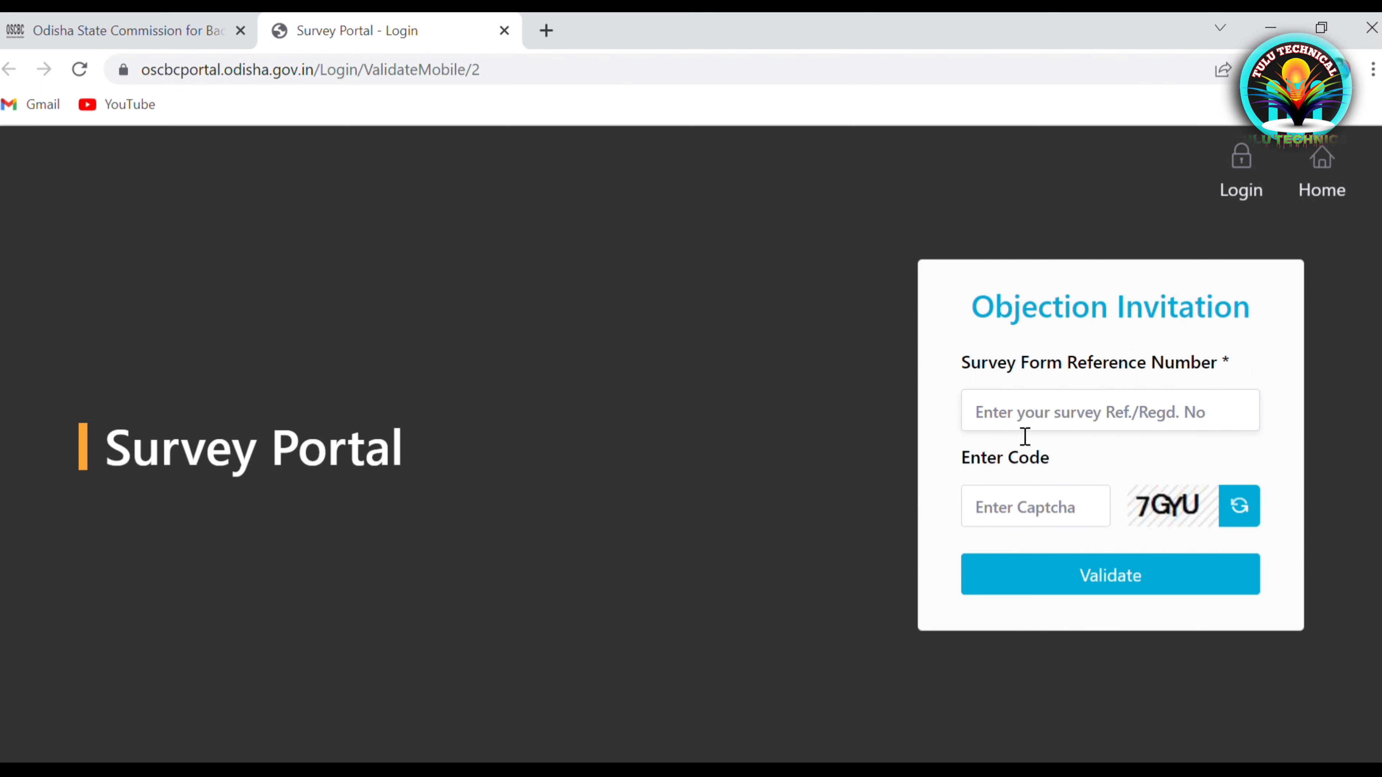
# Enter the survey reference number and the displayed captcha, then validate the Objection Invitation form
pyautogui.click(1024, 423)
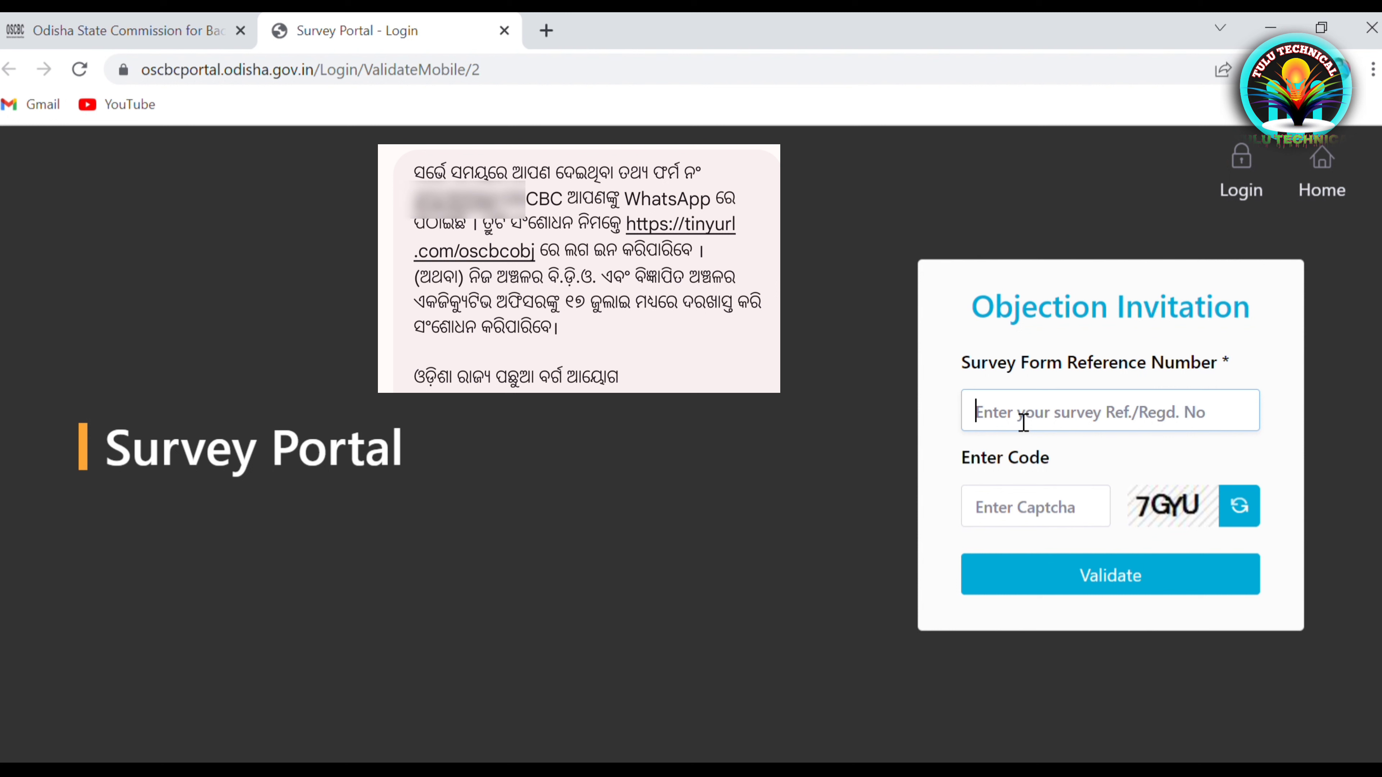
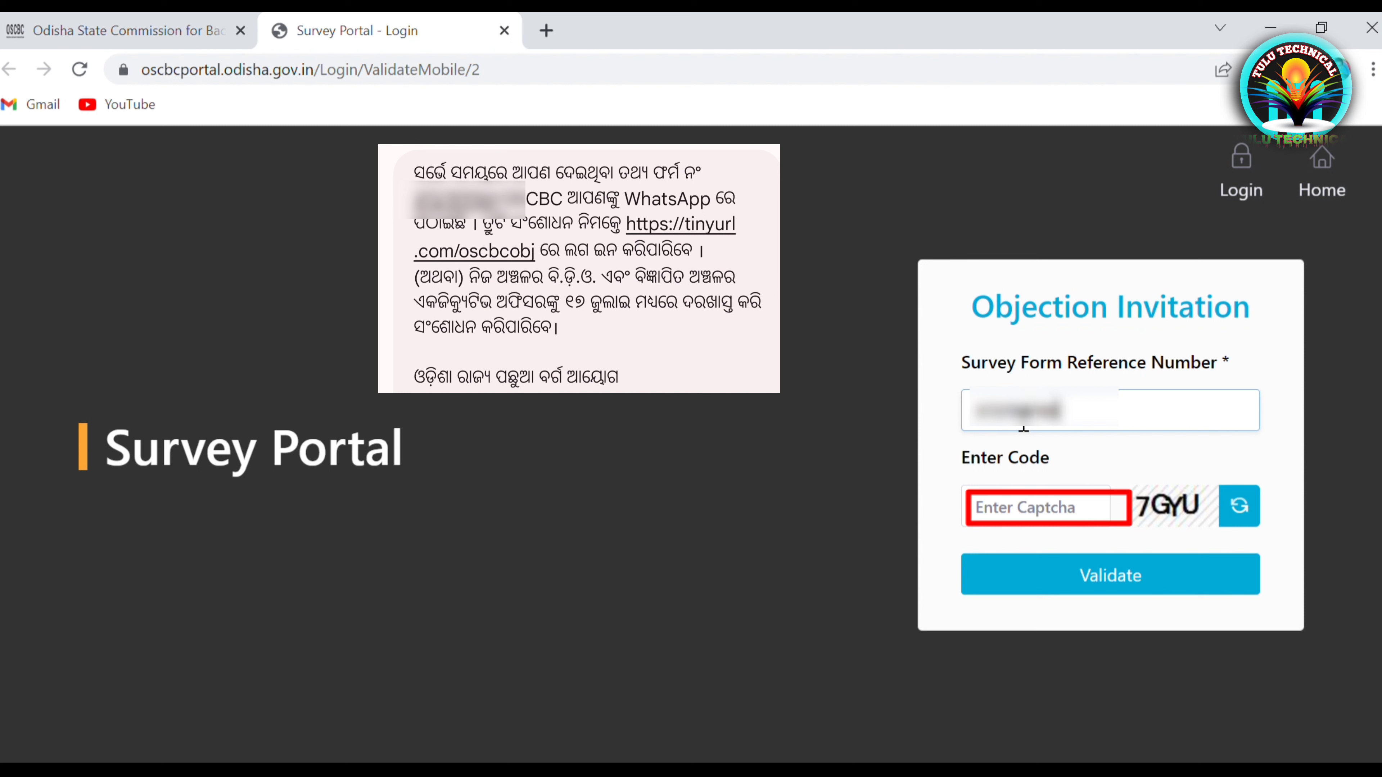
pyautogui.click(1028, 521)
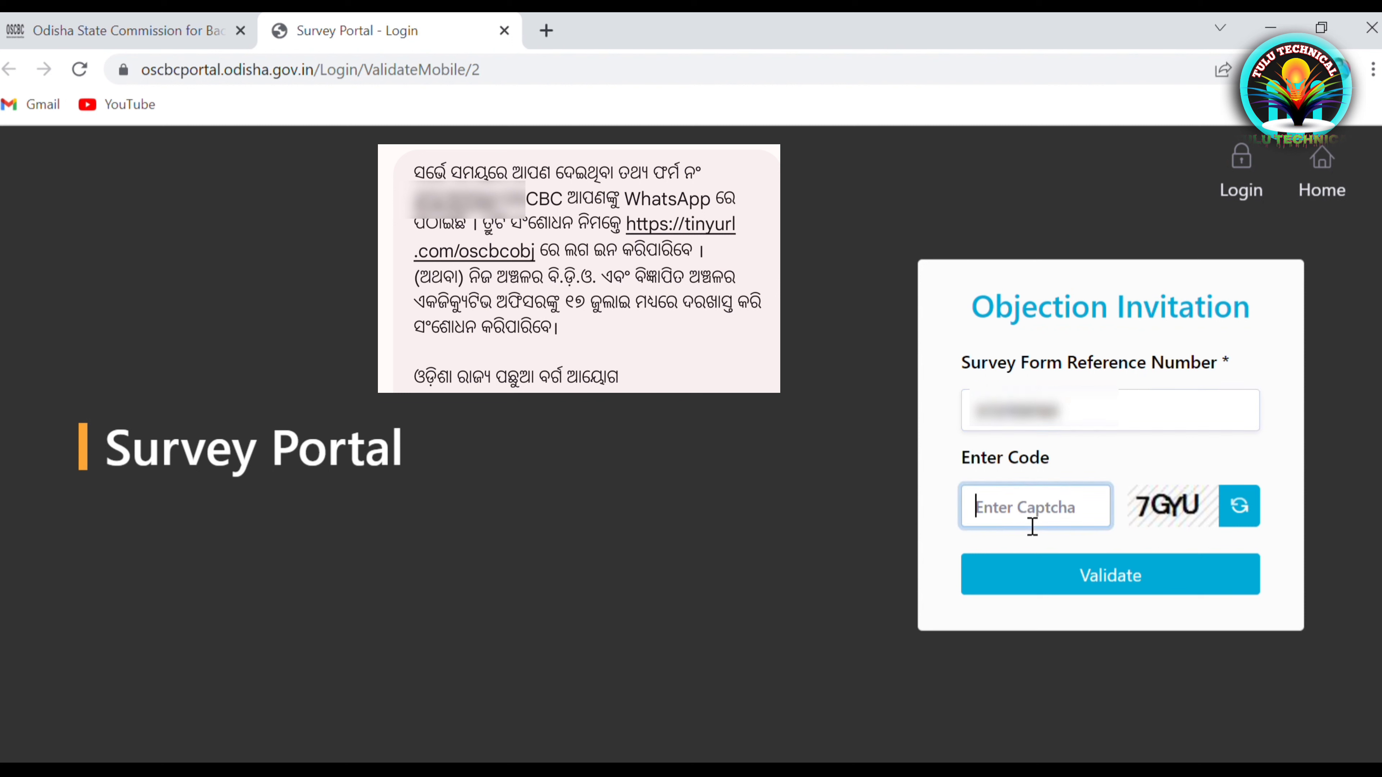
pyautogui.write('7GYU')
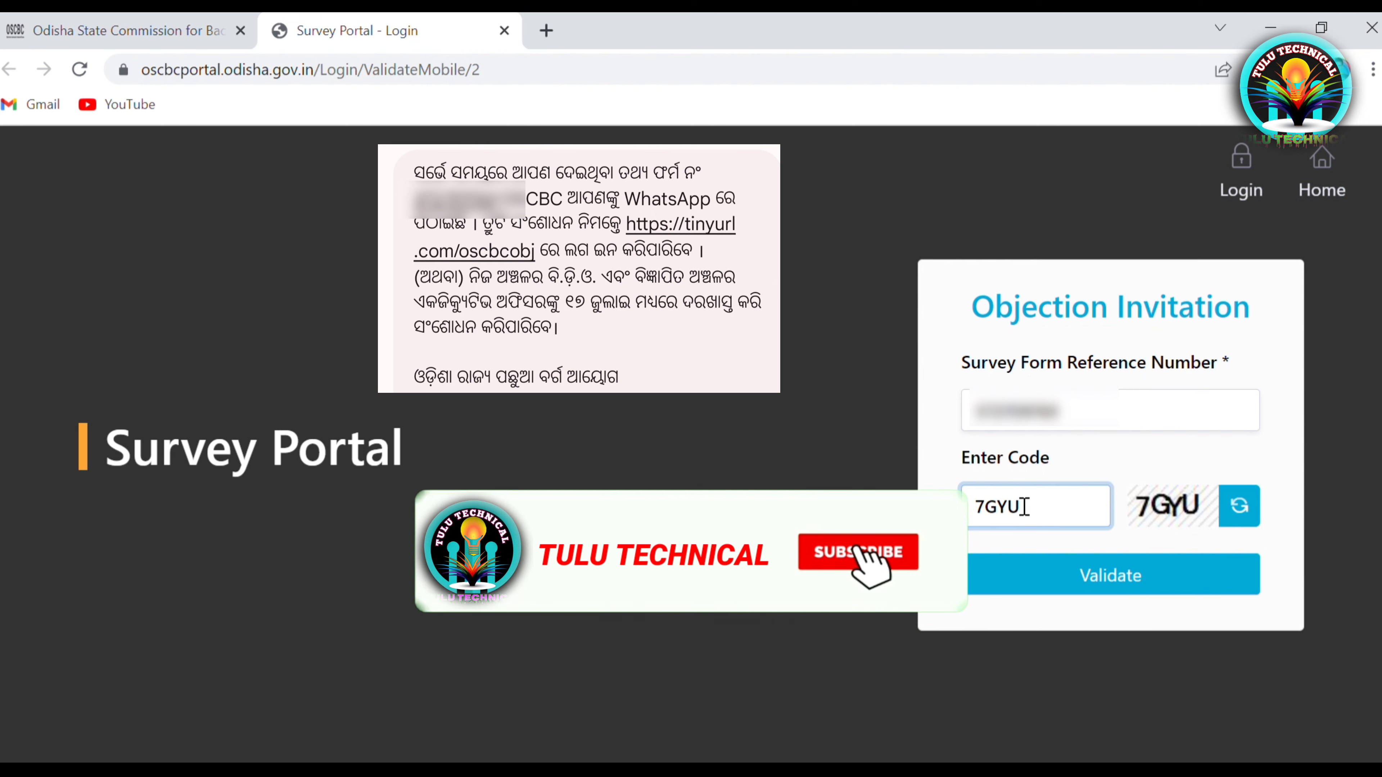
pyautogui.click(1109, 586)
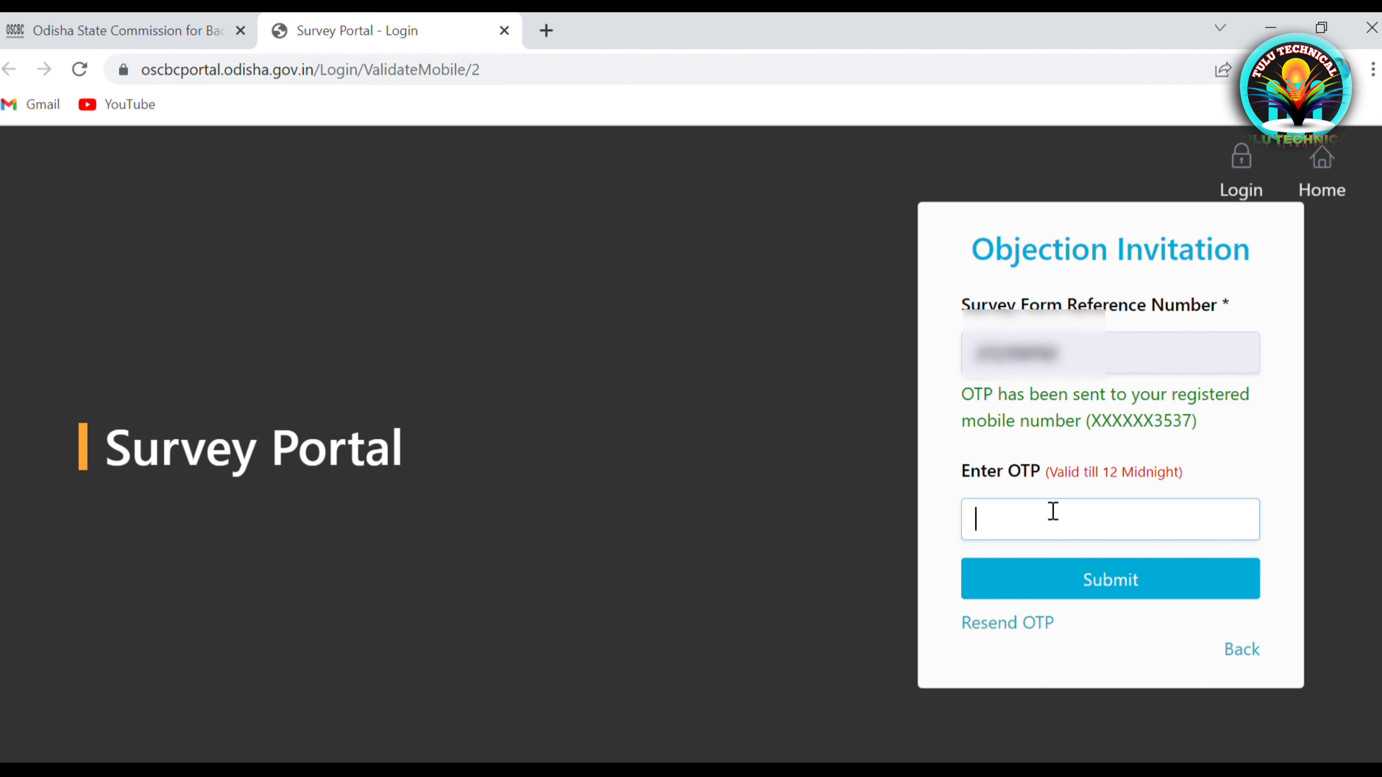
# Request a new OTP and confirm it with the newly shown captcha code
pyautogui.click(997, 633)
pyautogui.scroll(-2, 1001, 632)
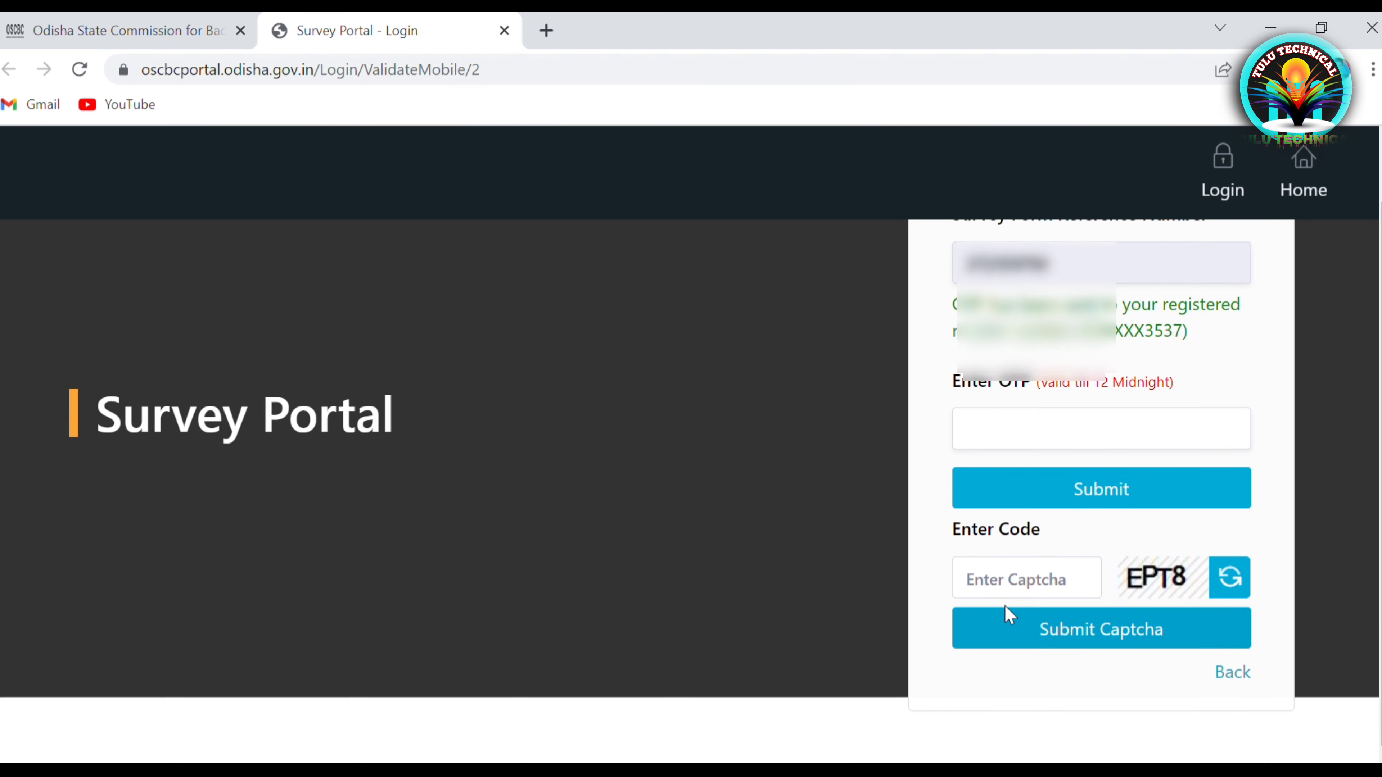
pyautogui.click(1000, 591)
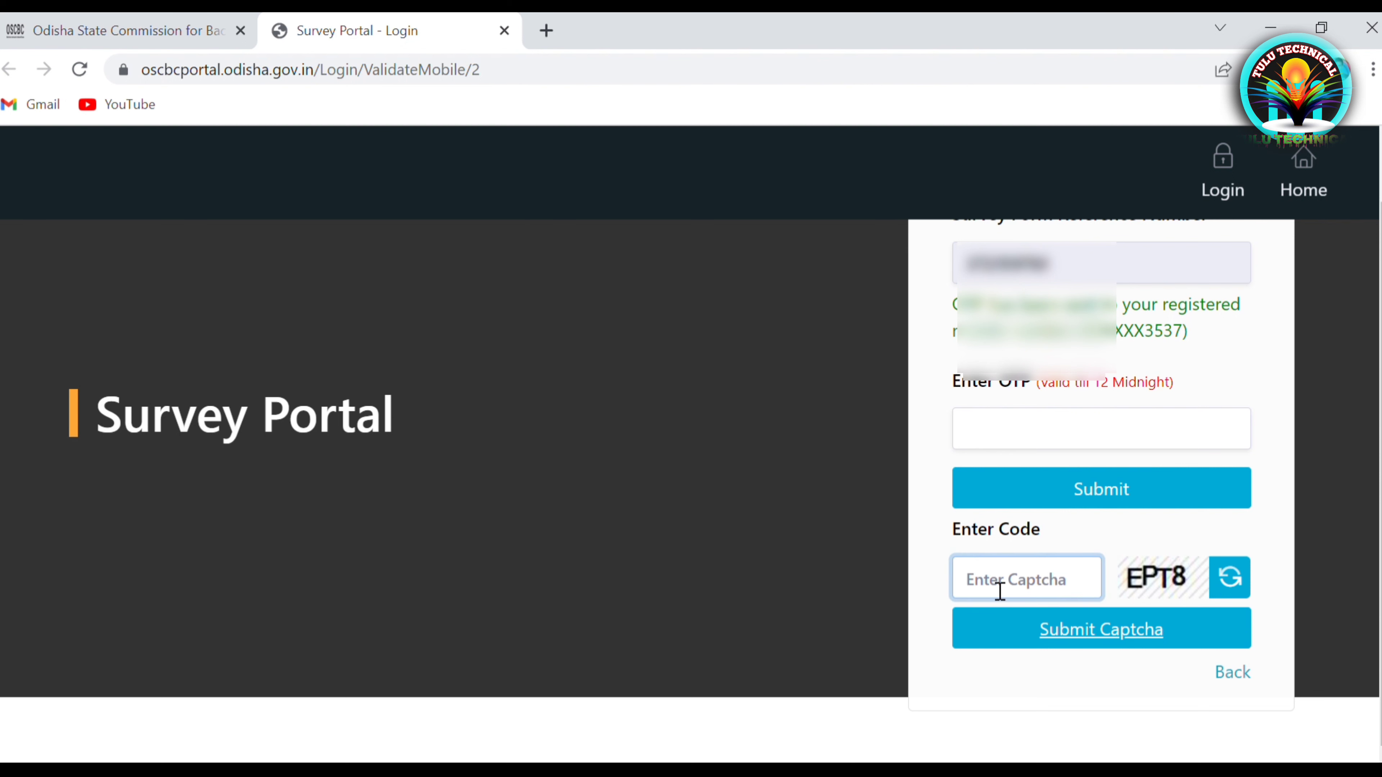
pyautogui.write('EPT')
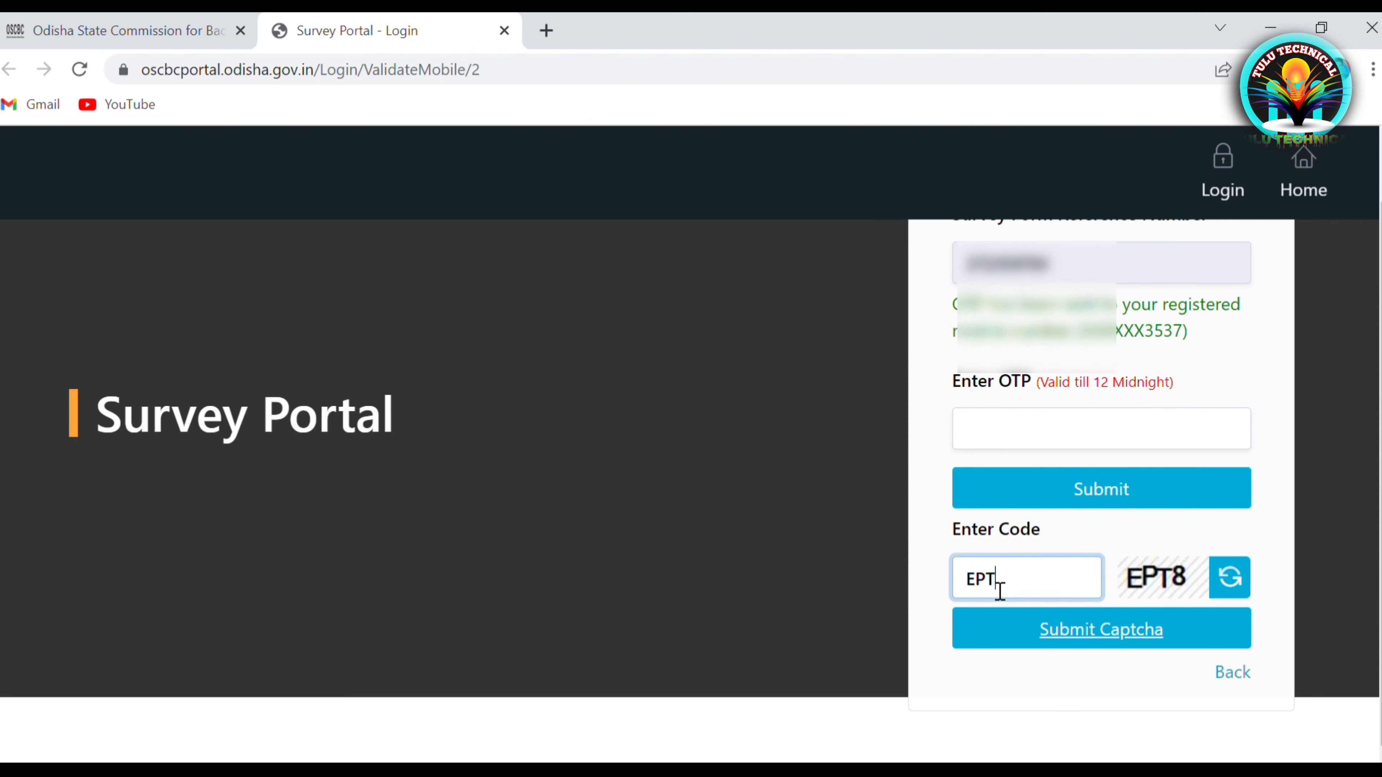
pyautogui.write('8')
pyautogui.click(1055, 638)
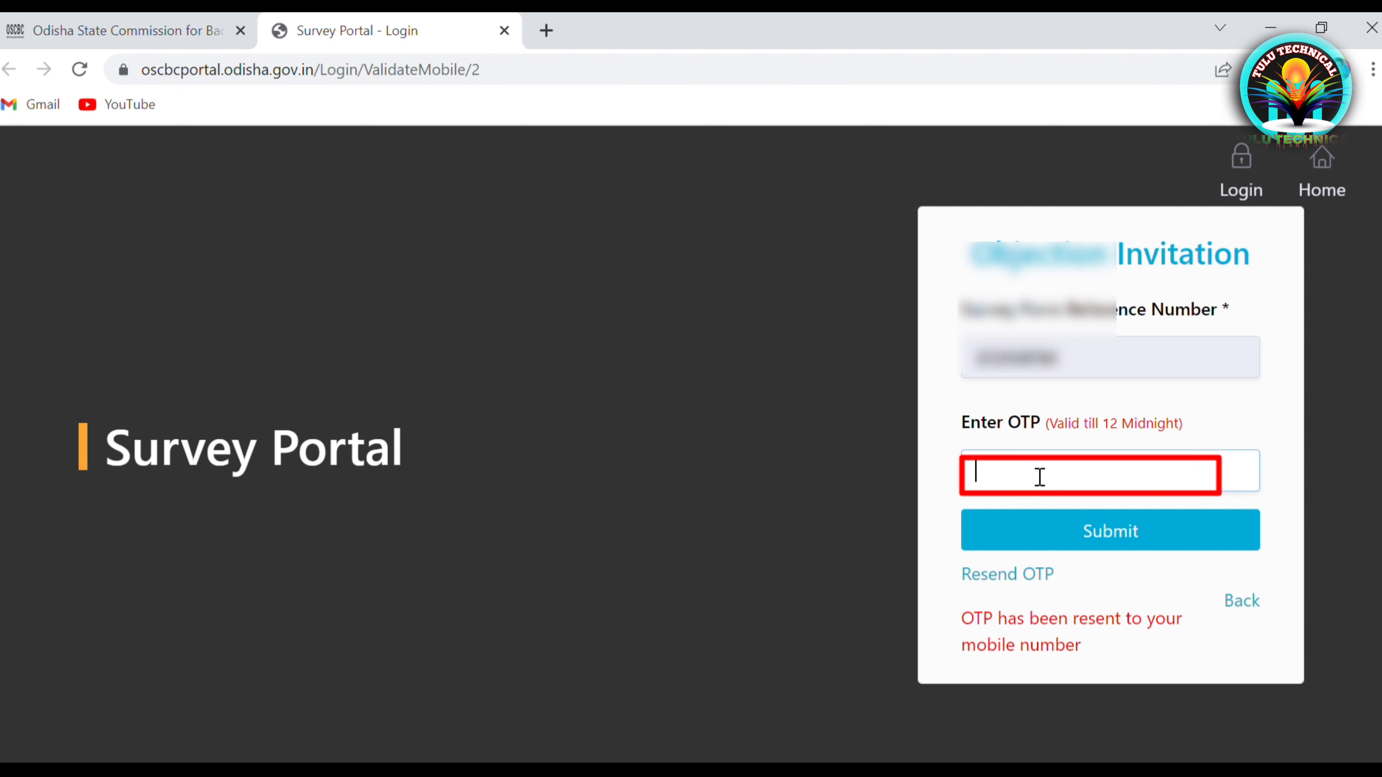
# Enter the received OTP and submit it to open the survey record
pyautogui.write('02')
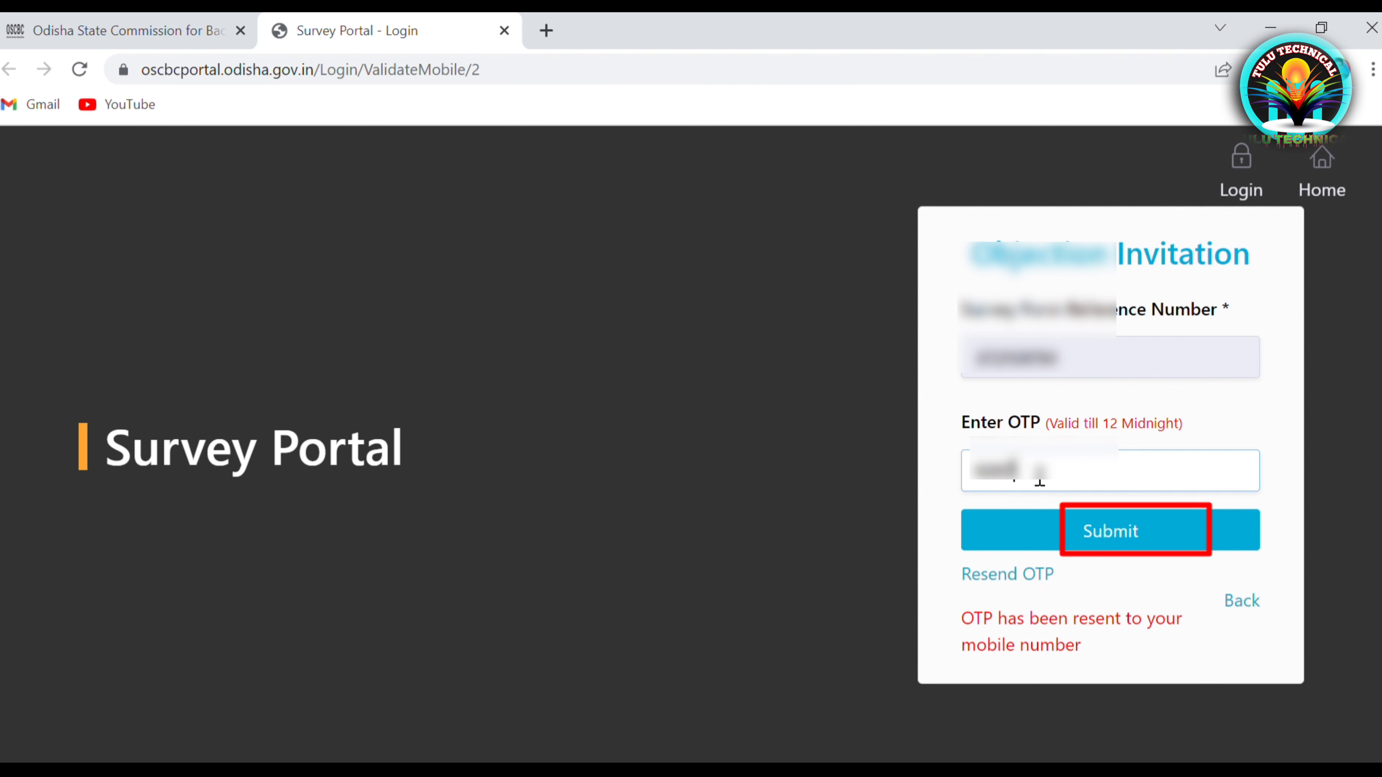
pyautogui.click(1068, 547)
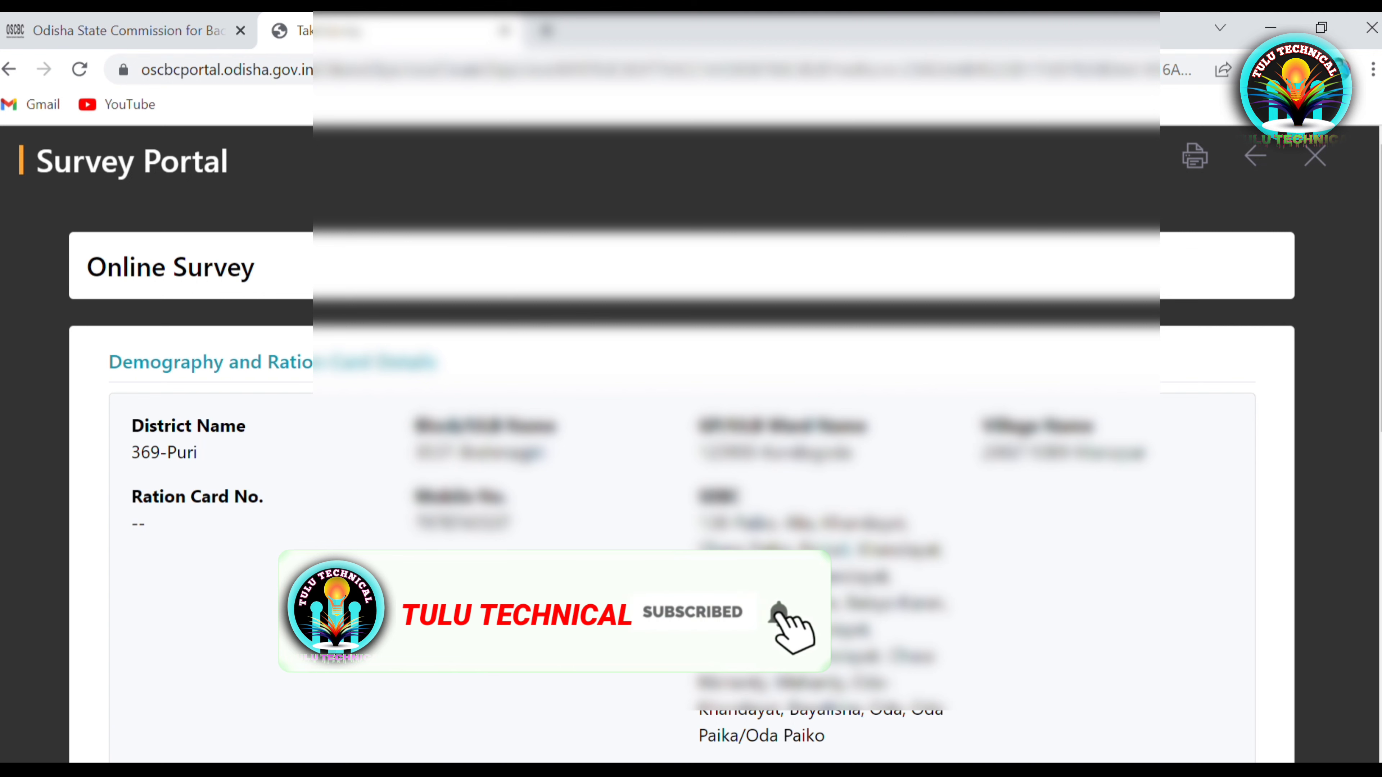
# Scroll to the bottom of the survey record and place the cursor in the Objection Remark box
pyautogui.scroll(-10, 675, 580)
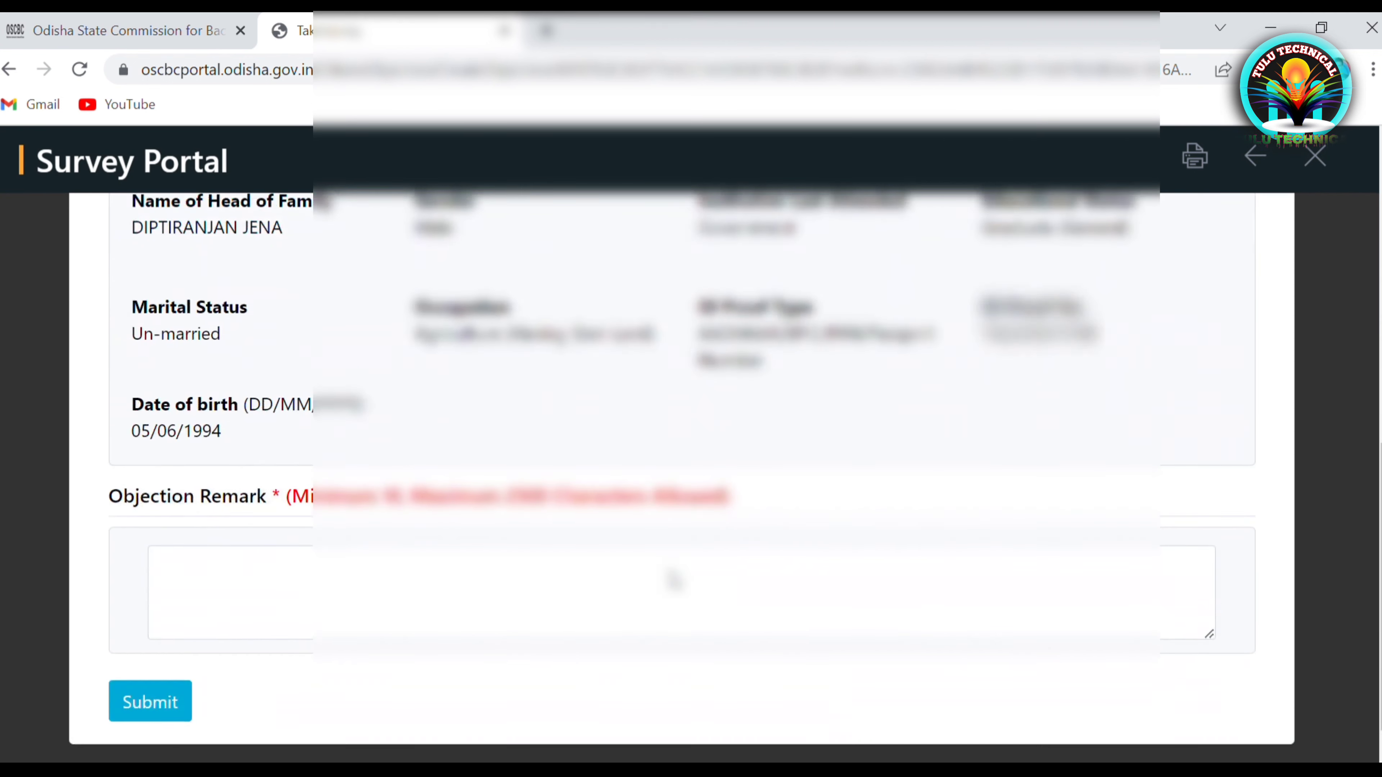
pyautogui.scroll(-1, 675, 580)
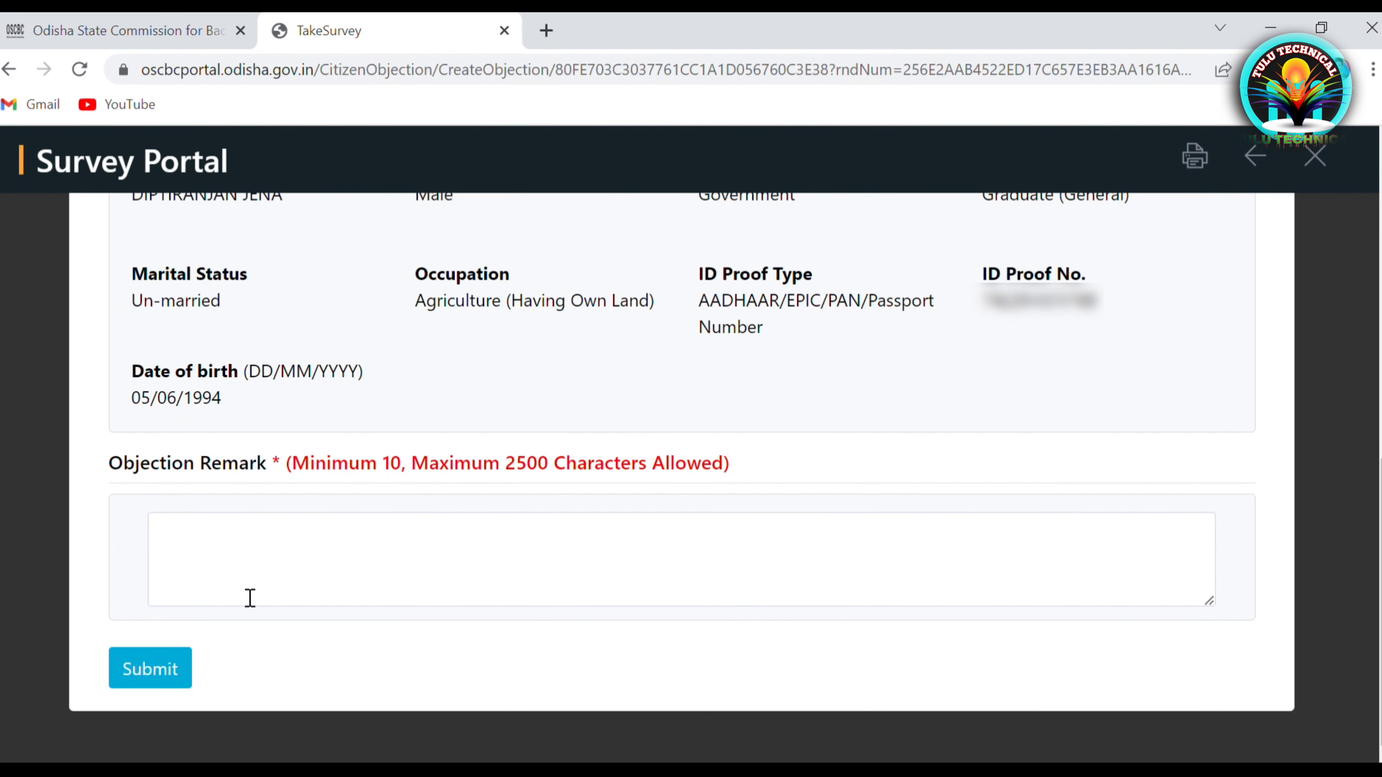
pyautogui.click(251, 587)
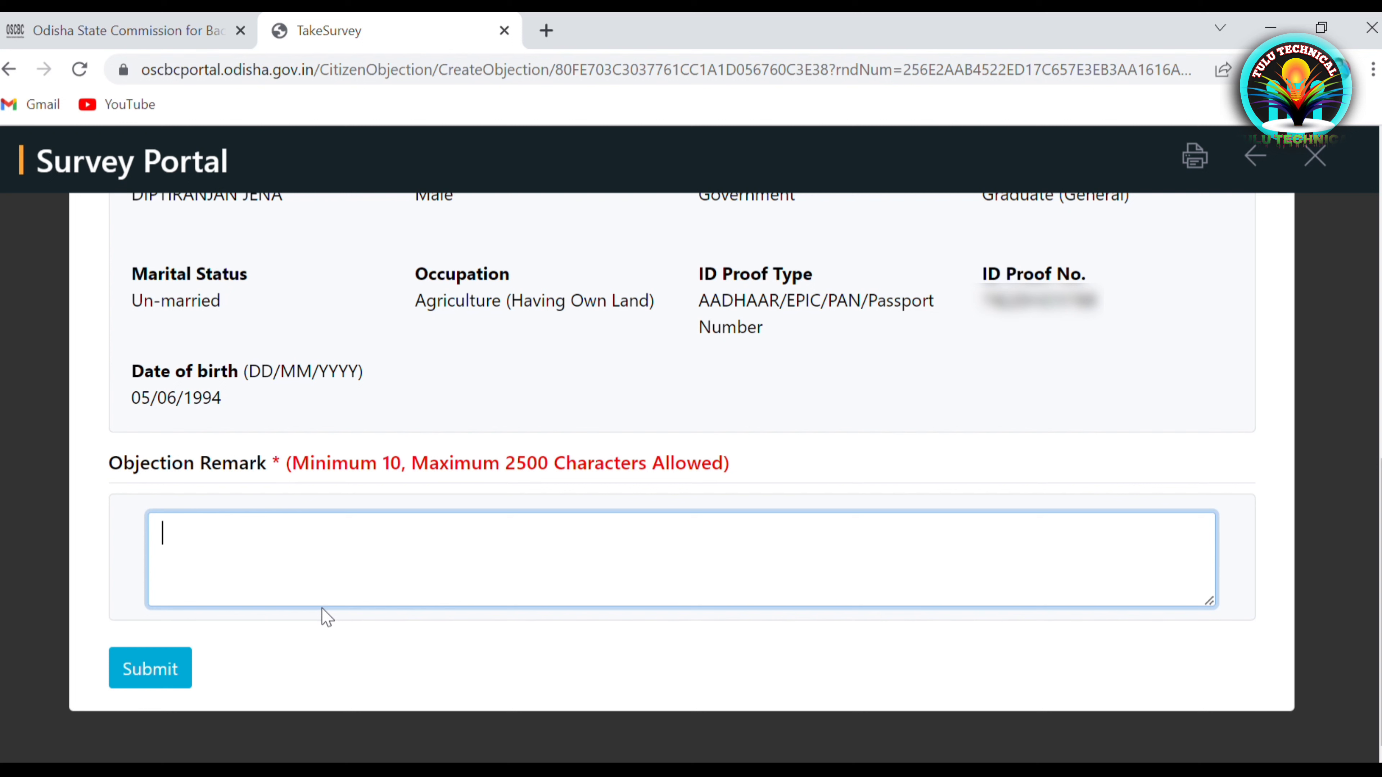
# Type 'Name-' with the person's corrected name, then begin an 'Ad meber-' label for an added member
pyautogui.scroll(1, 329, 620)
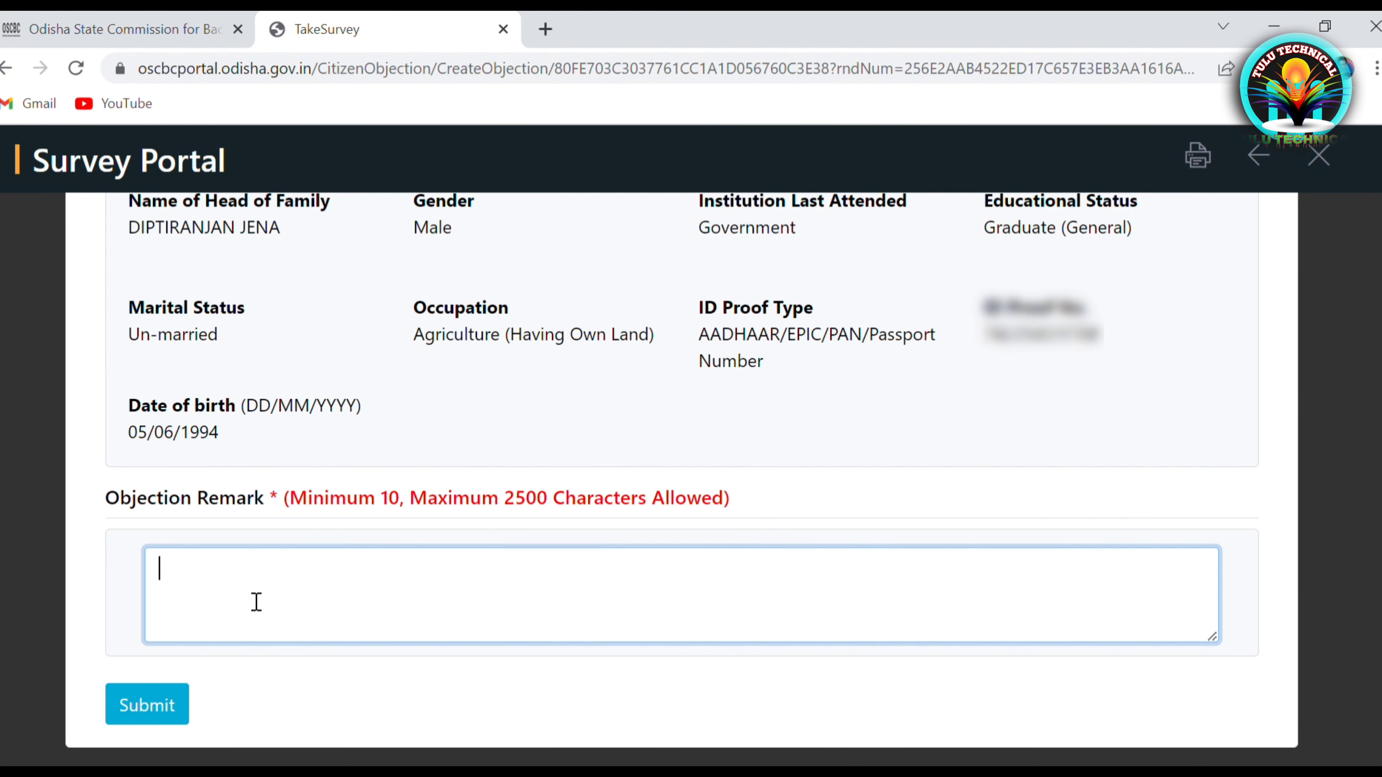
pyautogui.write('Name')
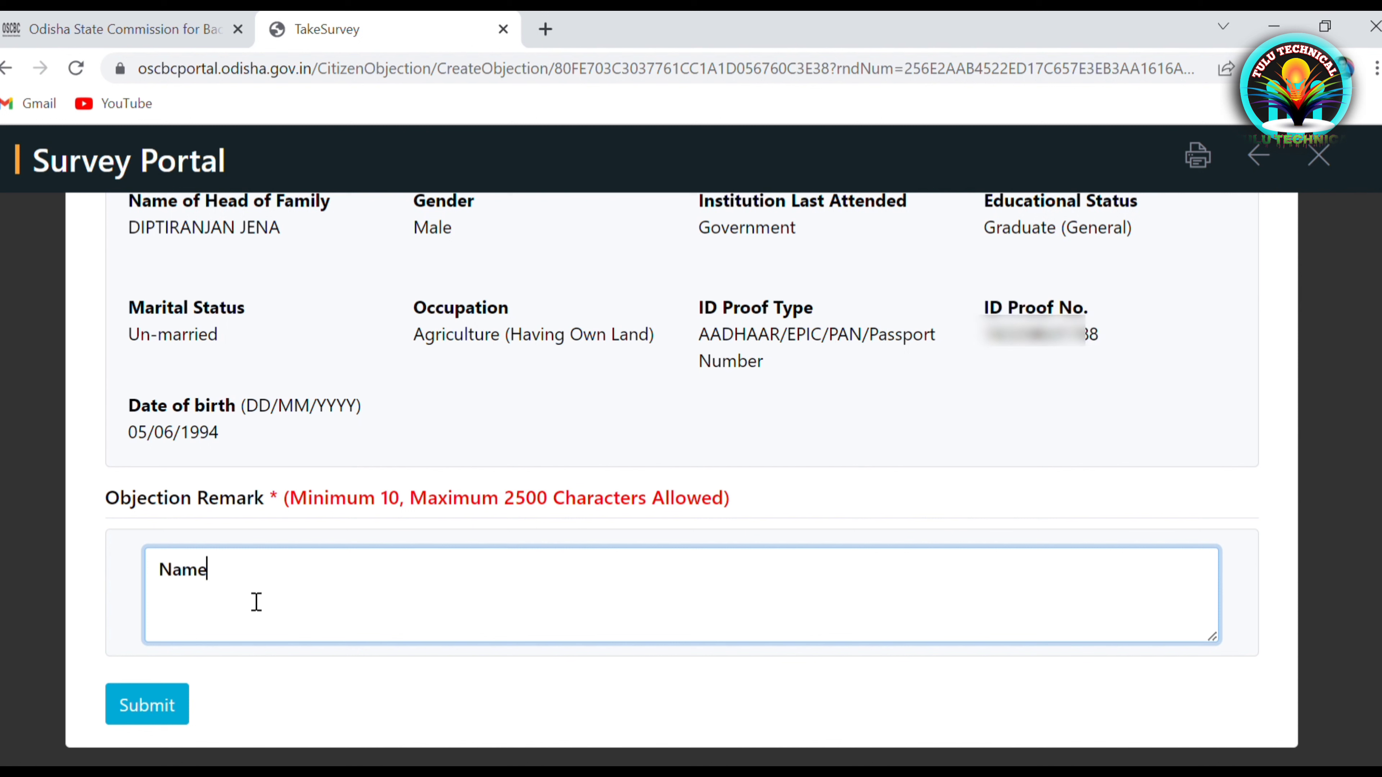
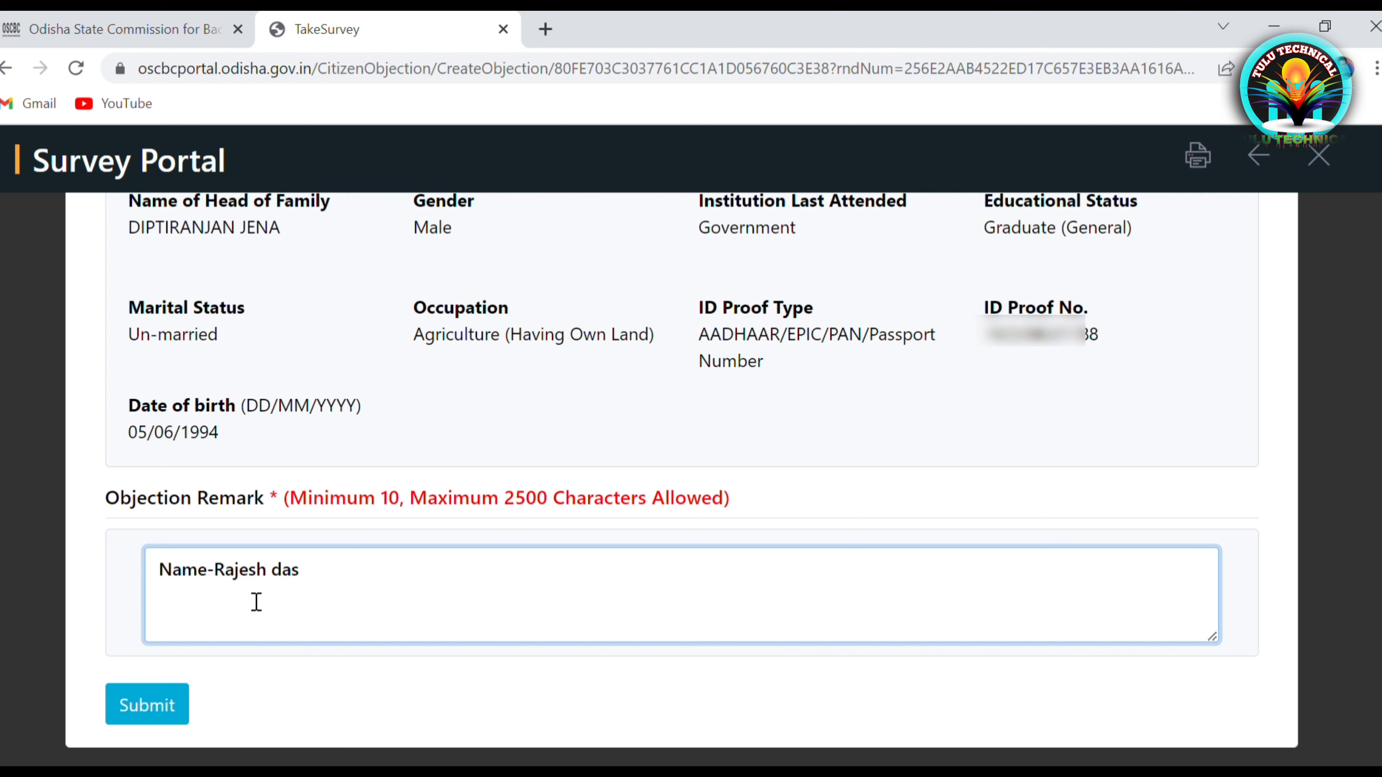
pyautogui.write(', Ad meber-')
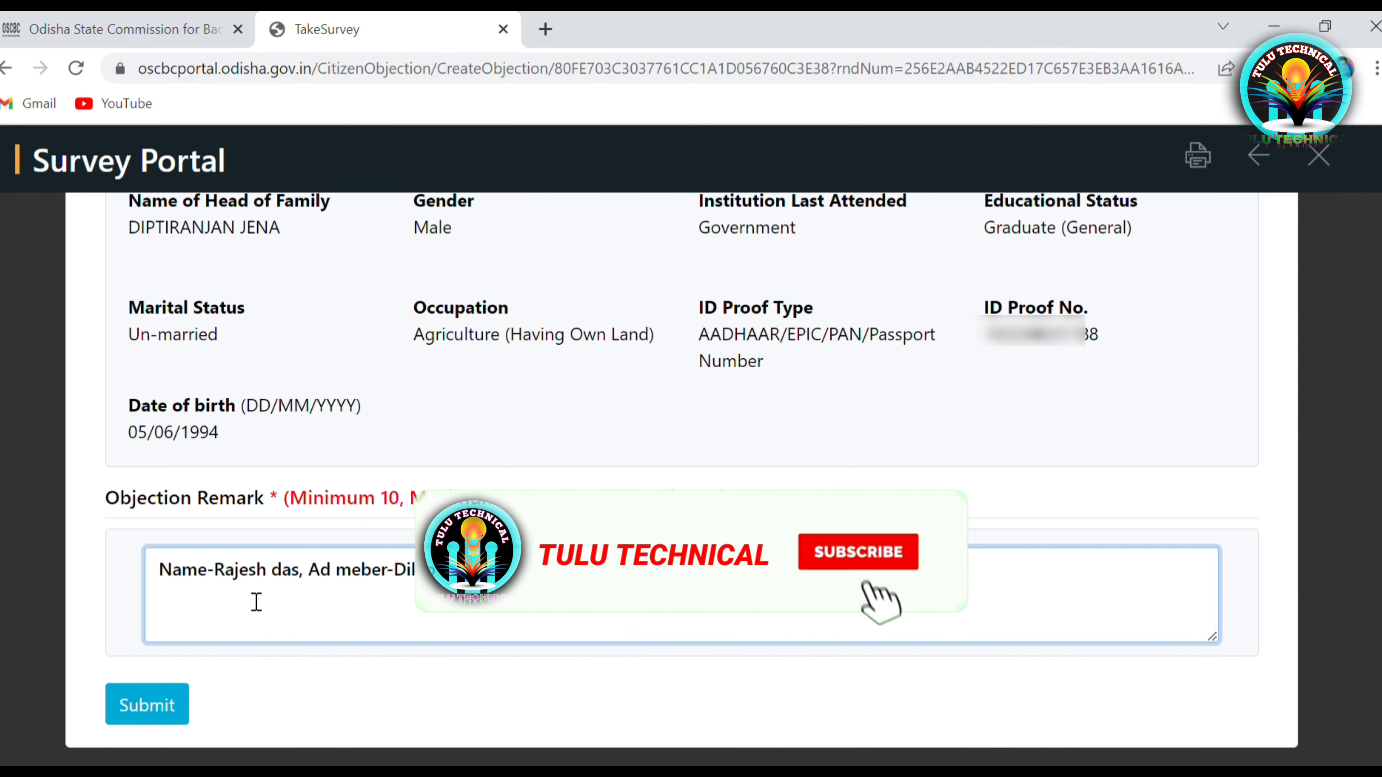
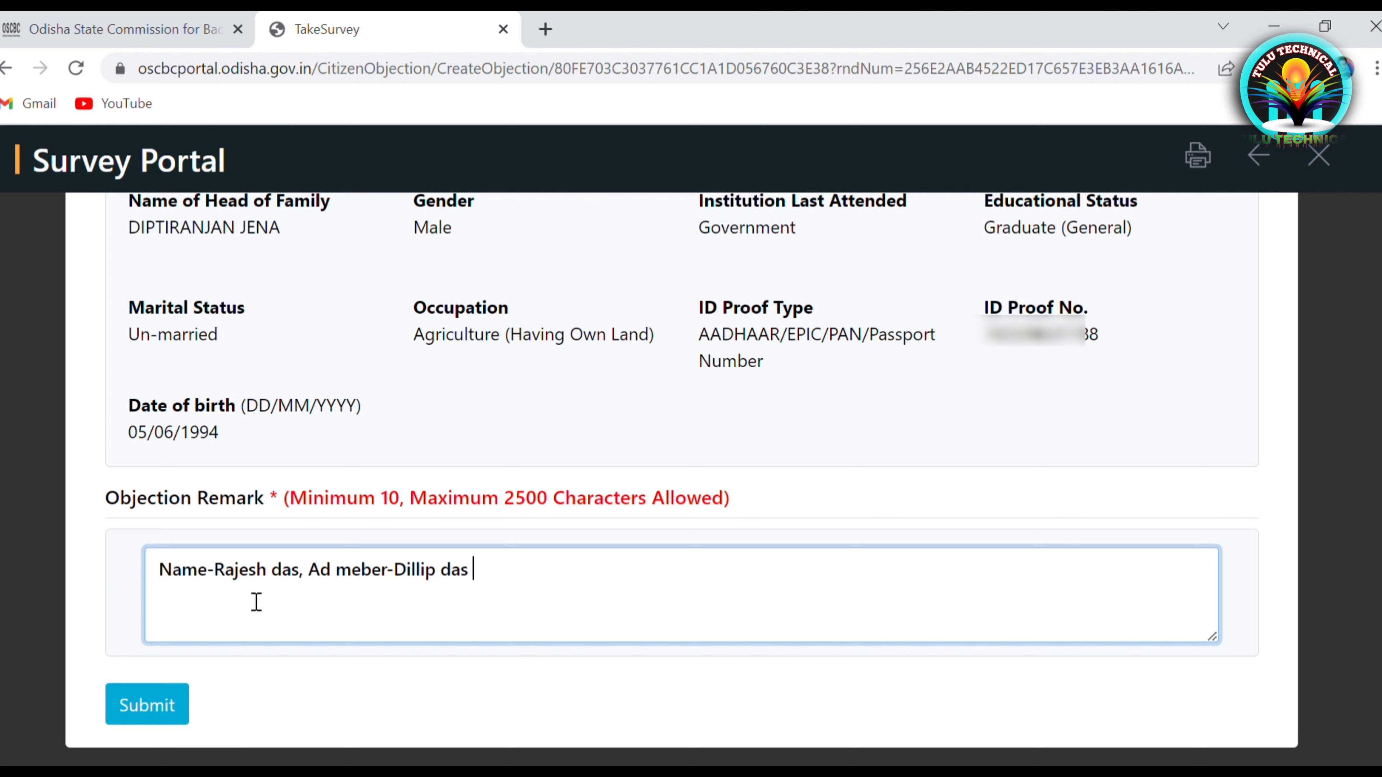
# Add the member's name, their Aadhaar number and a 'qulification-gradua' entry to the remark
pyautogui.write(',aadhar no')
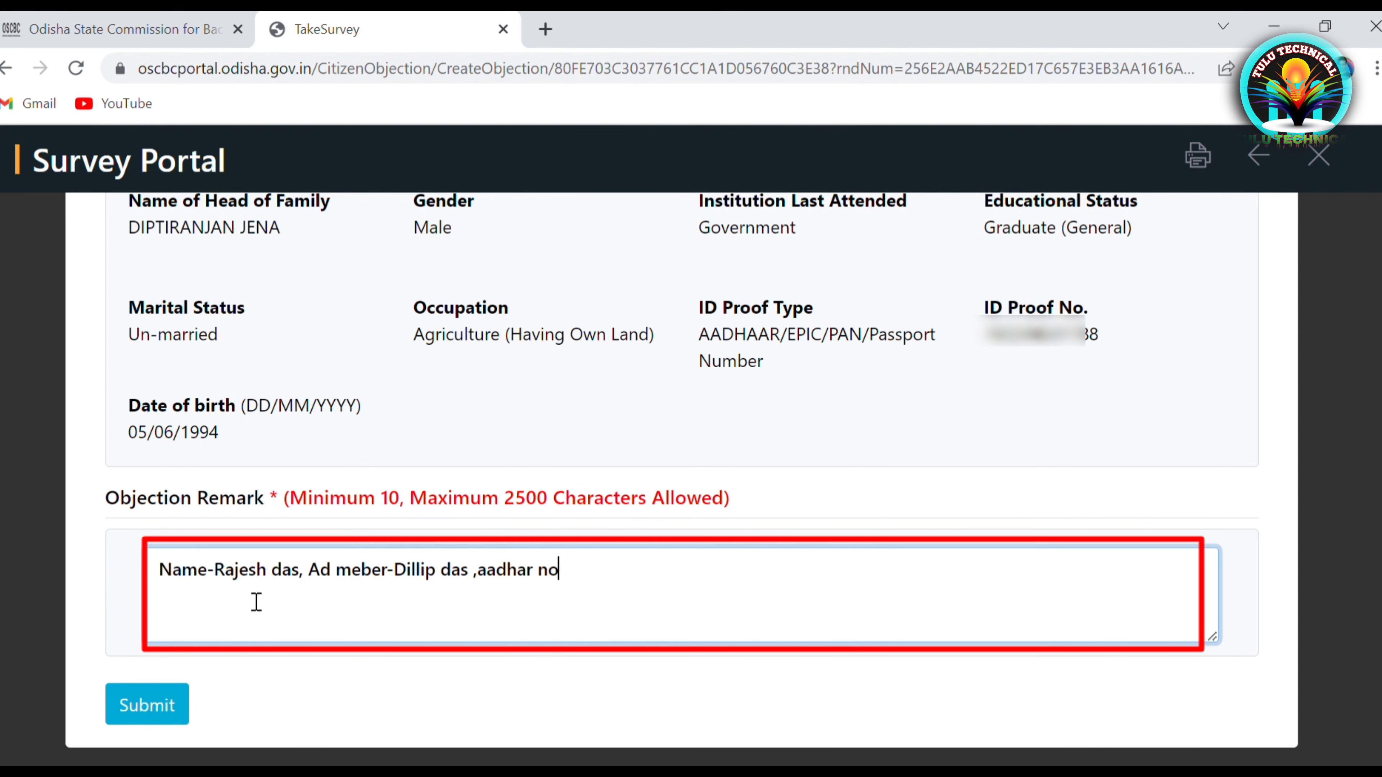
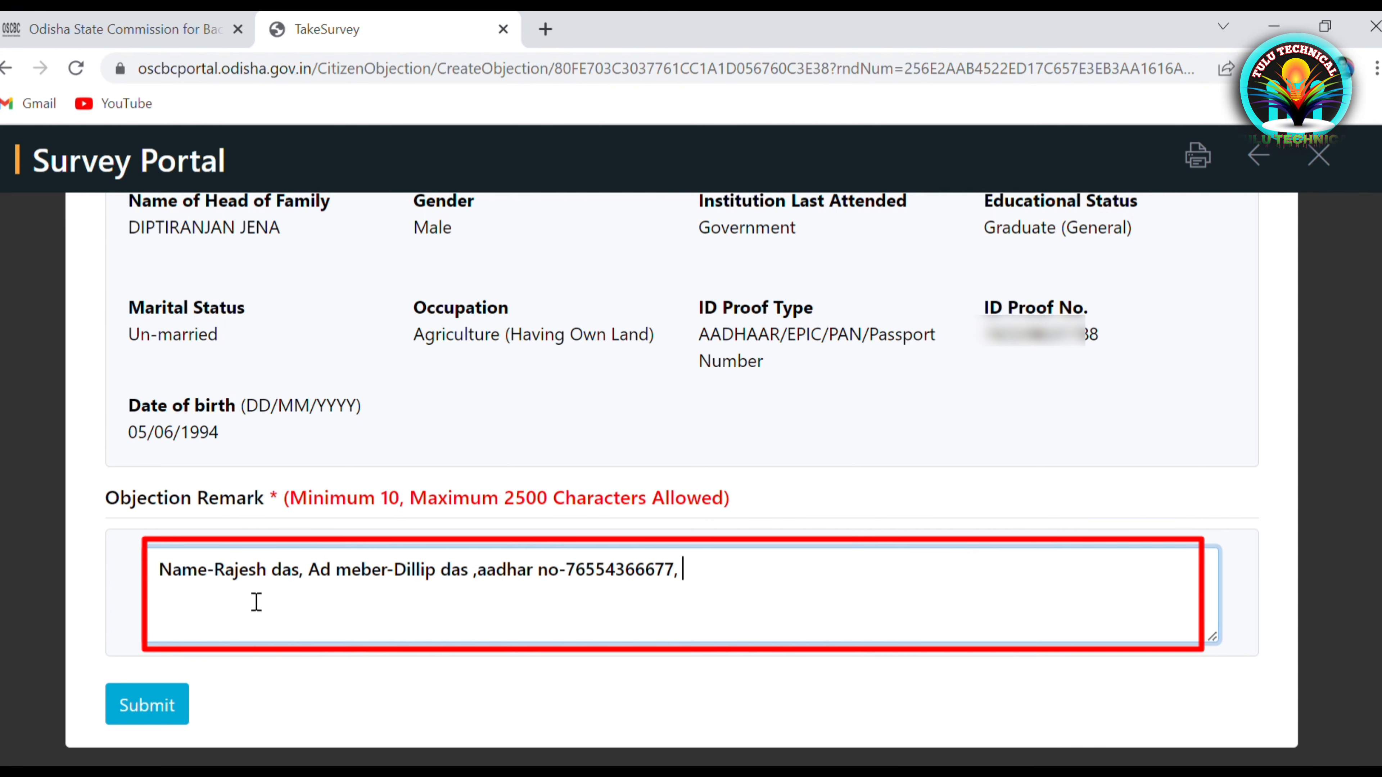
pyautogui.write('qulification-')
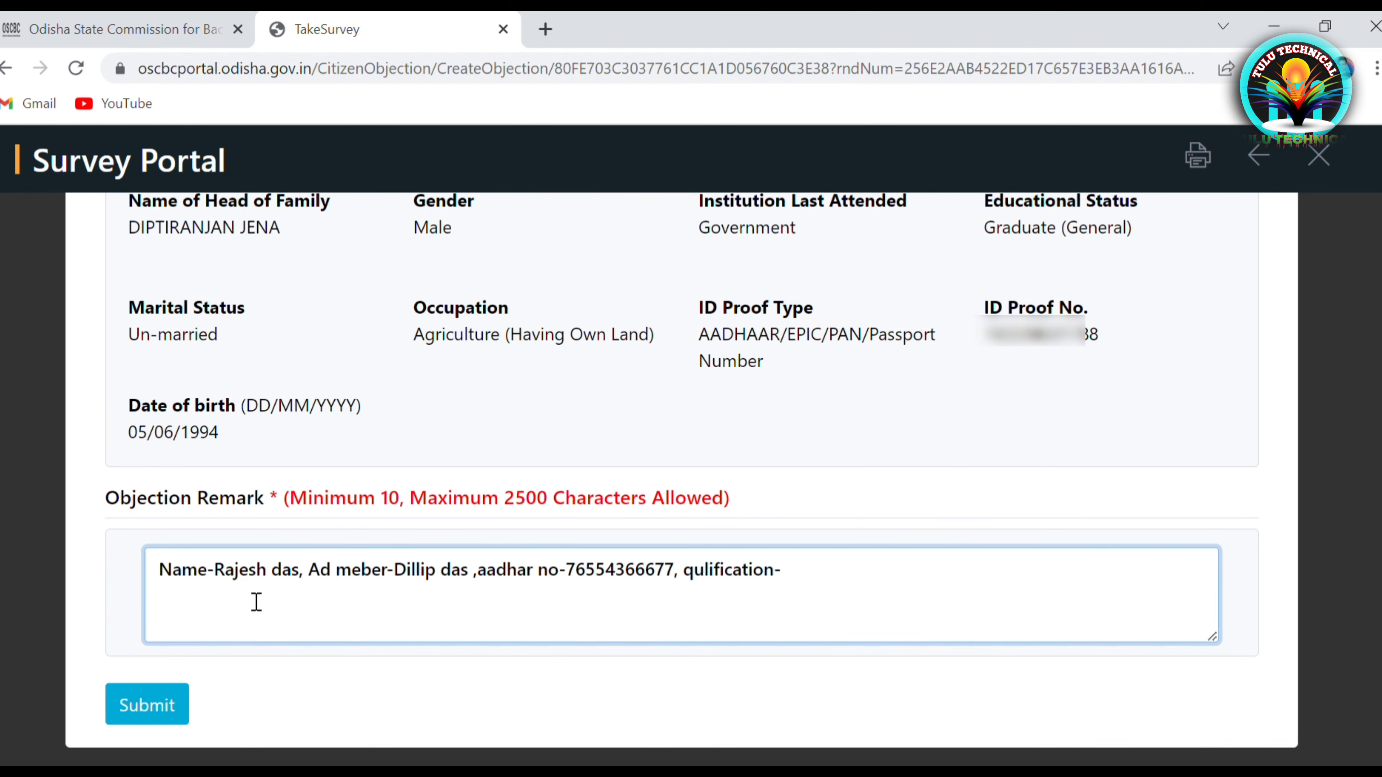
pyautogui.write('gradua')
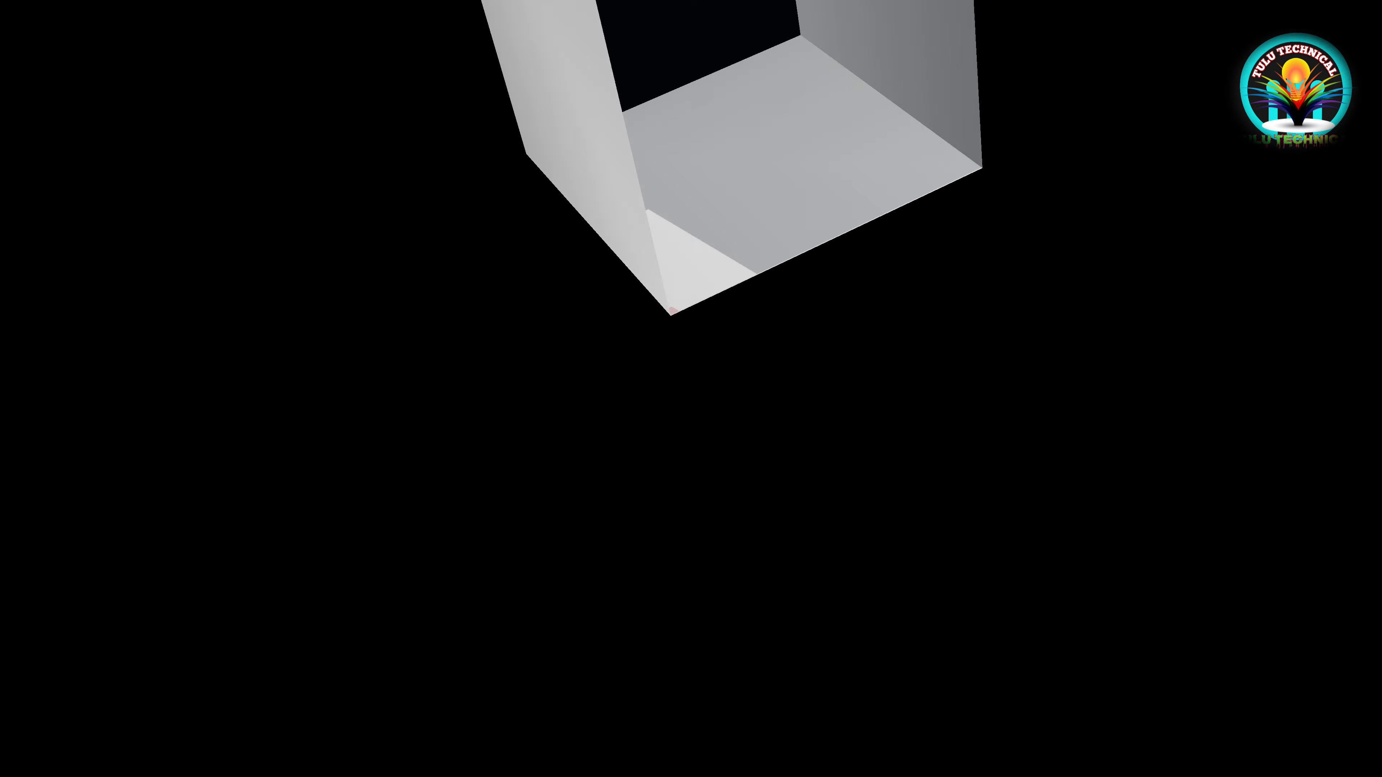